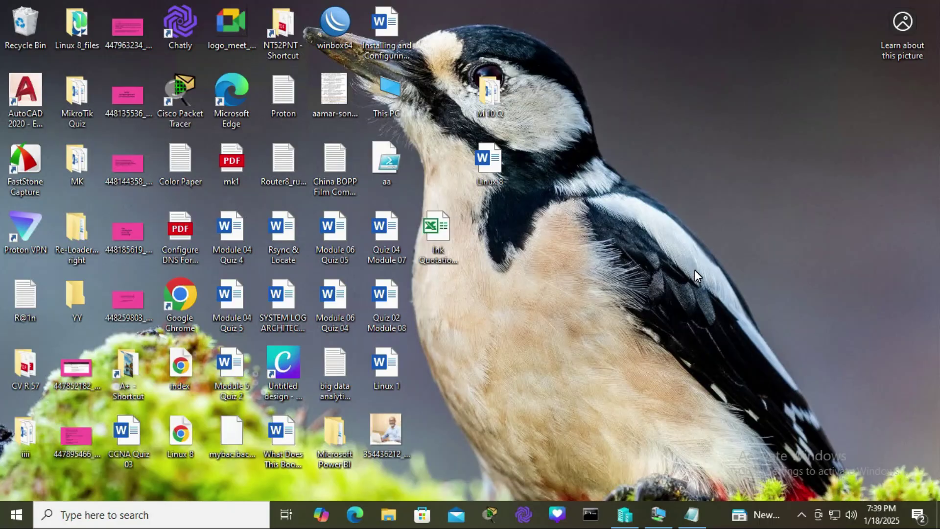
Launch Chrome, rerun the 'cisco packet tracer download getintopc' search, open the getintopc page, and select the STATUS_ACCESS_VIOLATION code
double_click(186, 294)
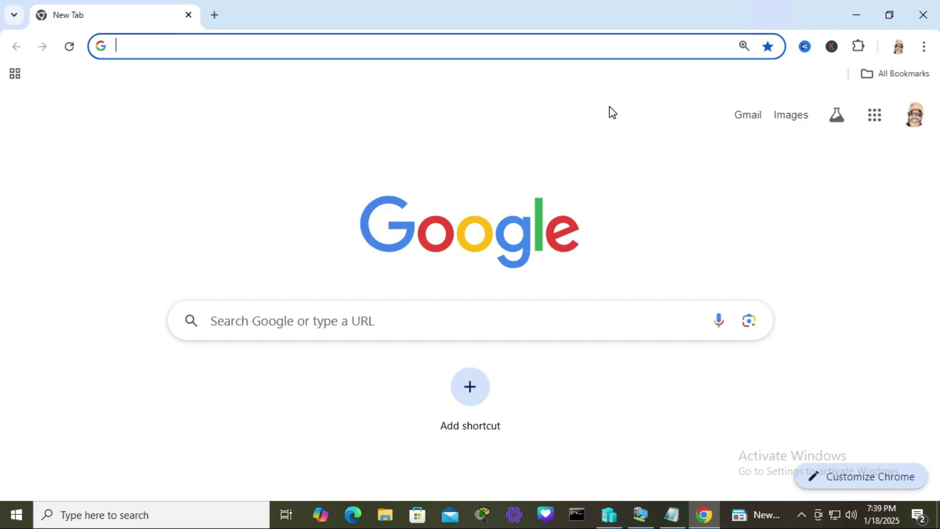
left_click(441, 320)
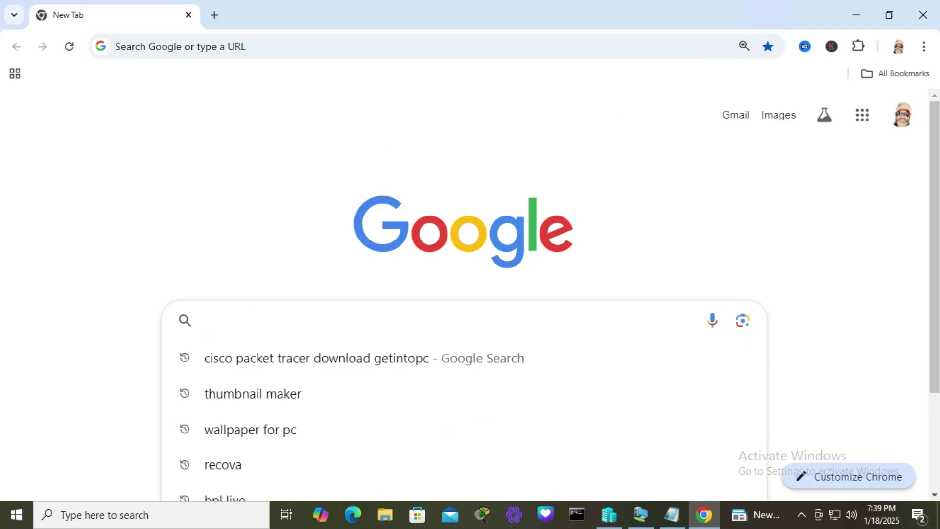
left_click(283, 358)
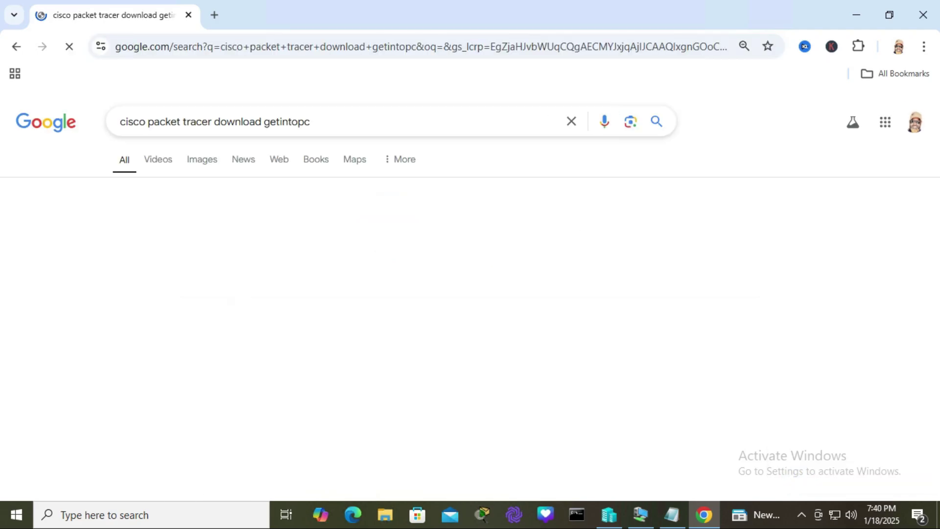
left_click(244, 233)
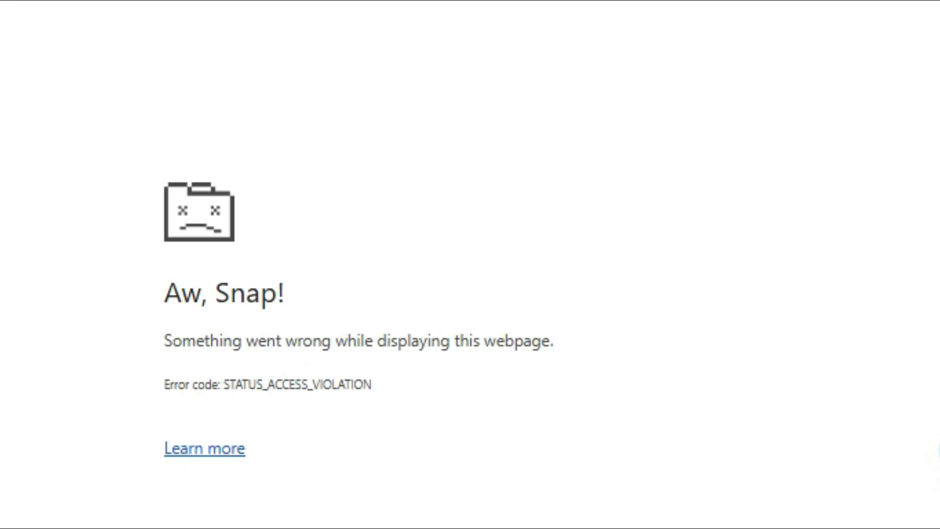
left_click_drag(234, 384, 362, 385)
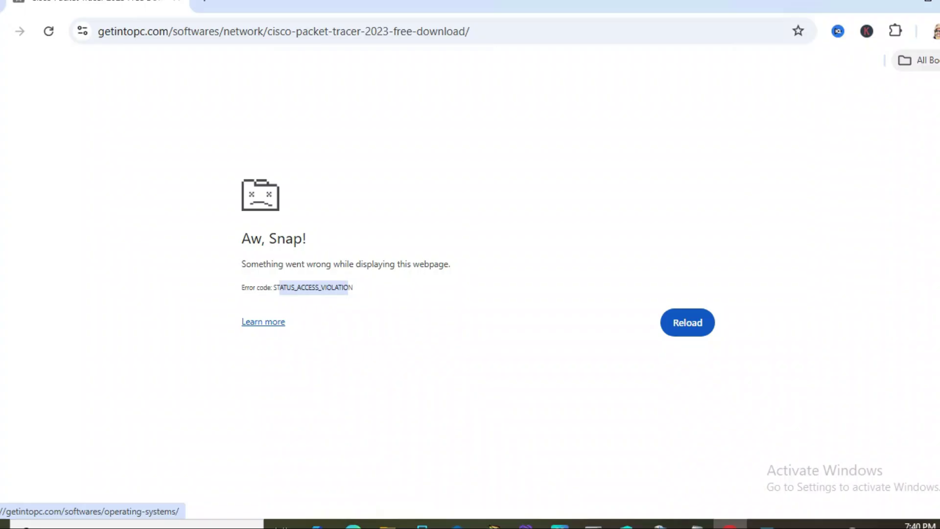
Open a new Incognito window and enter chrome://restart in its address bar
left_click(923, 49)
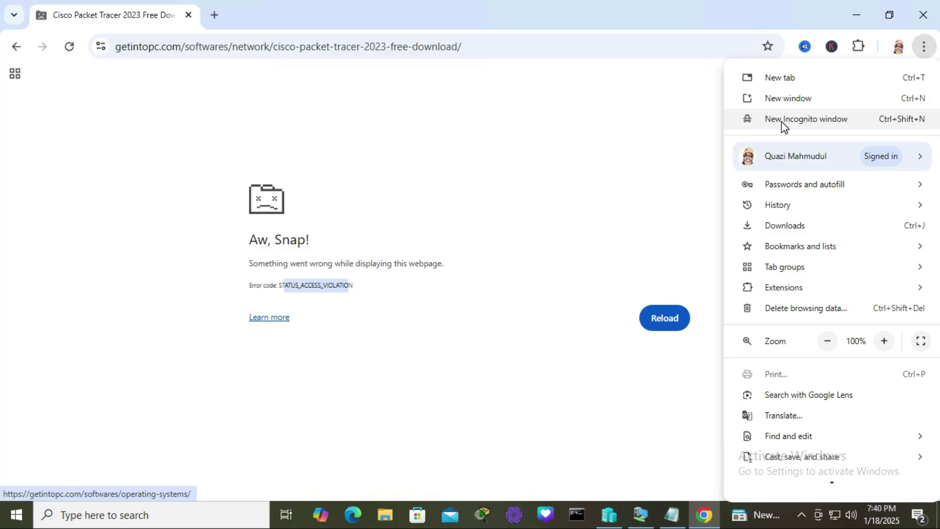
left_click(810, 122)
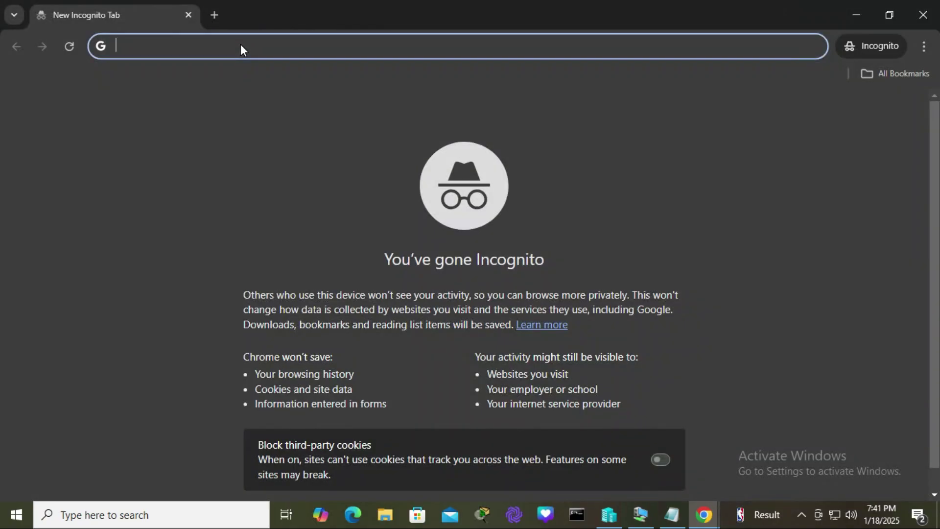
type("chrome://")
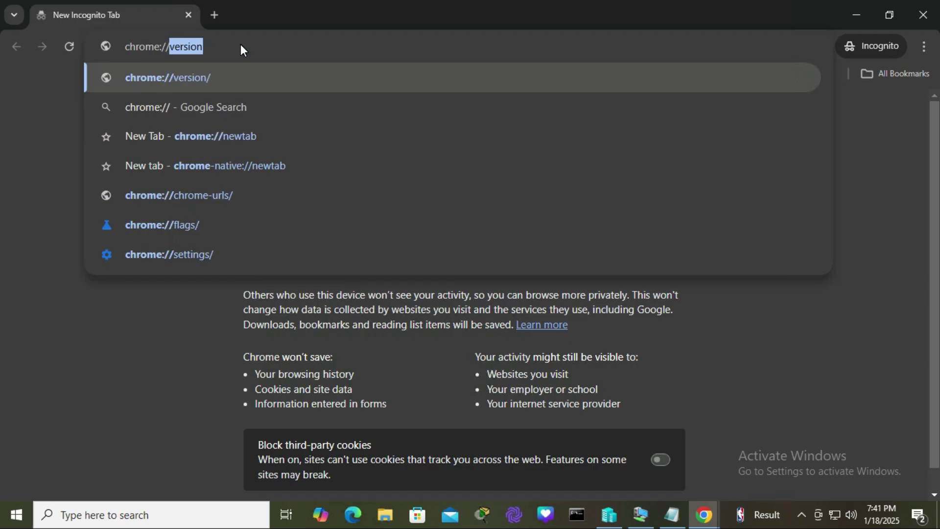
type("restart")
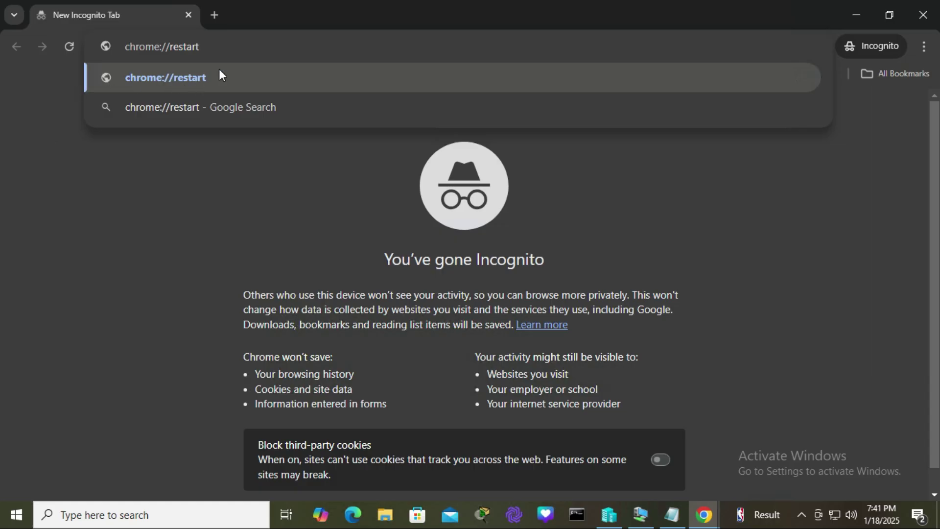
Restart Chrome via the chrome://restart suggestion
left_click(192, 77)
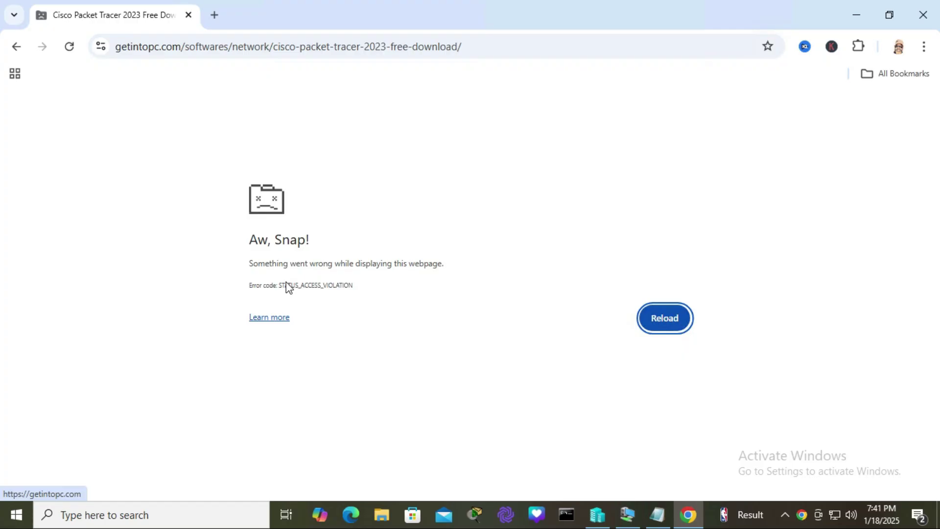
left_click_drag(285, 285, 336, 286)
left_click(387, 285)
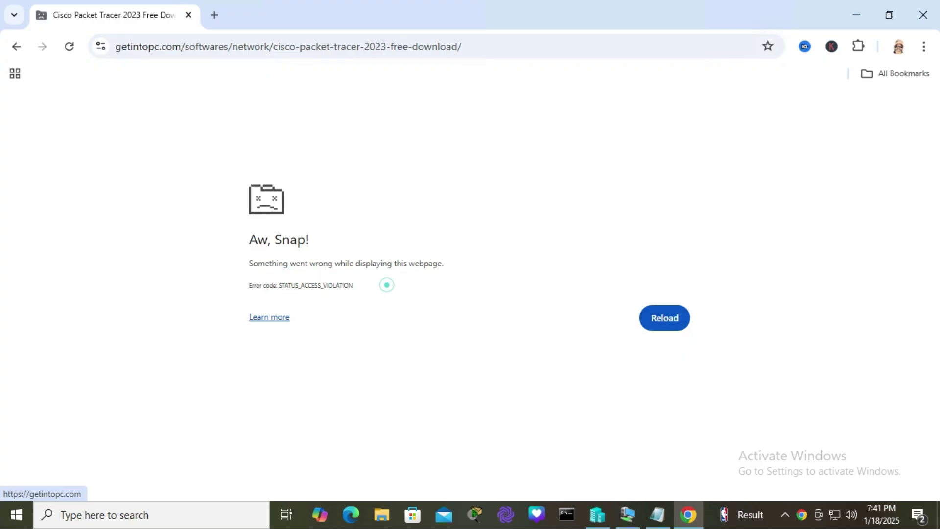
Set up Delete browsing data for All time with history, cookies and cached files checked
left_click(925, 49)
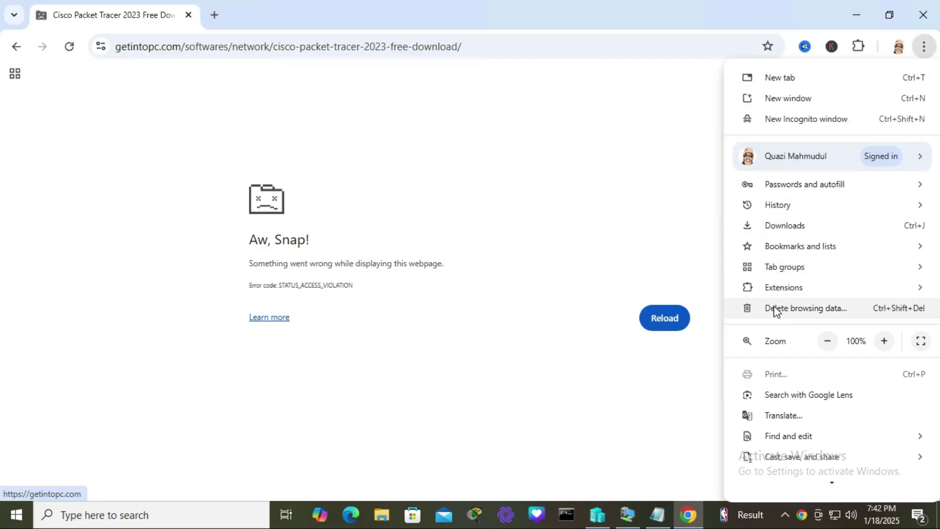
left_click(801, 310)
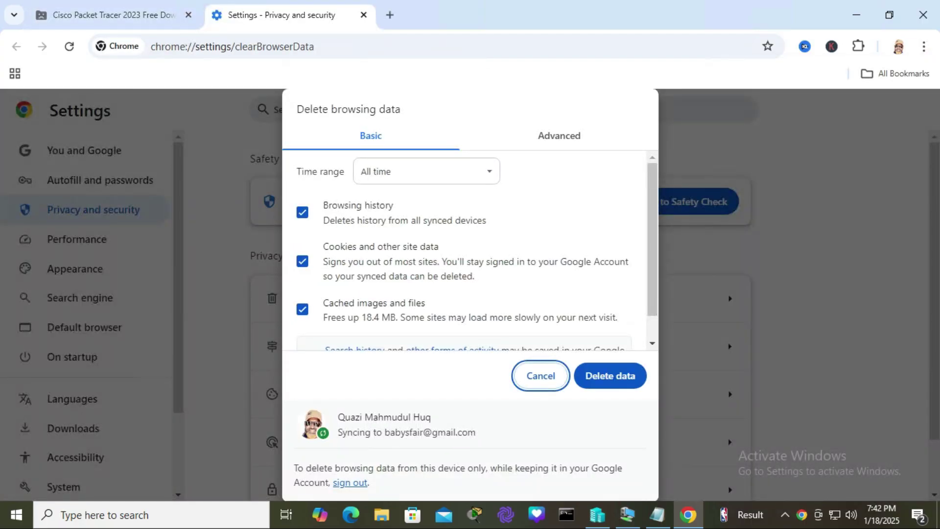
left_click(405, 169)
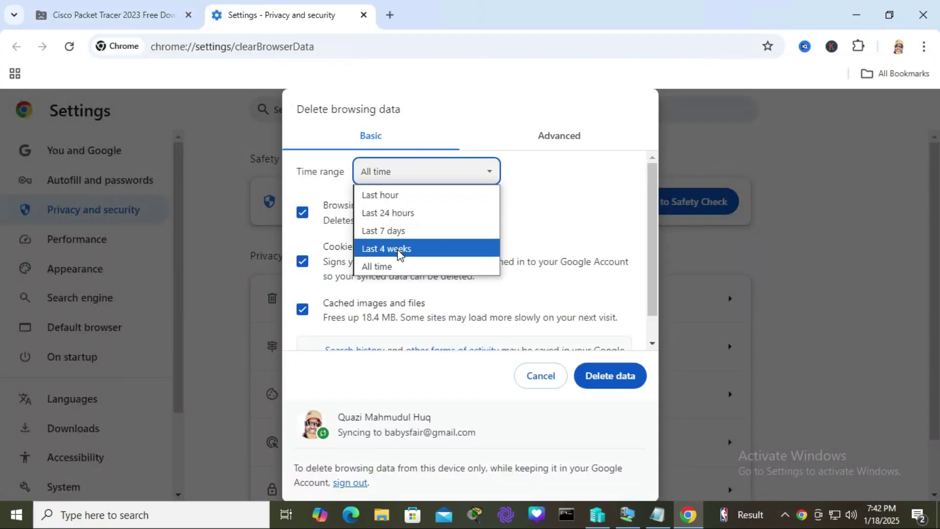
left_click(399, 267)
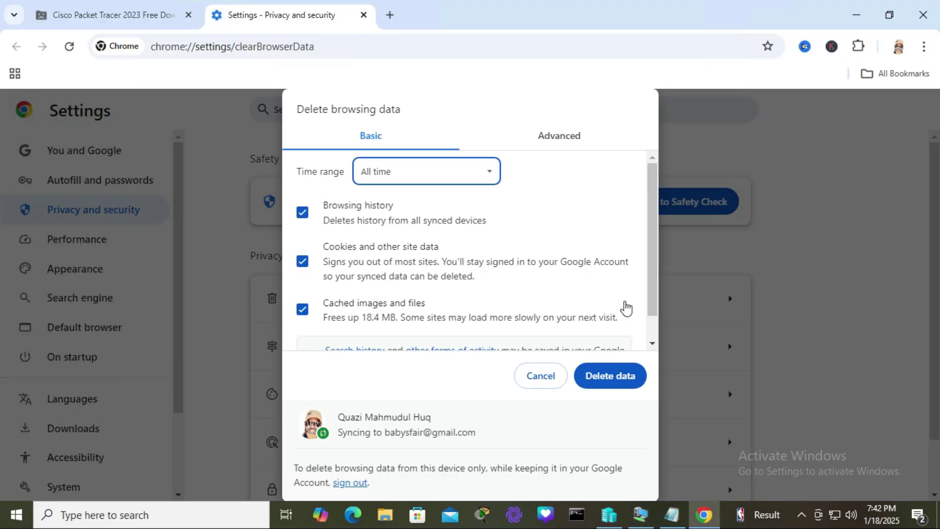
scroll(655, 291, "down", 2)
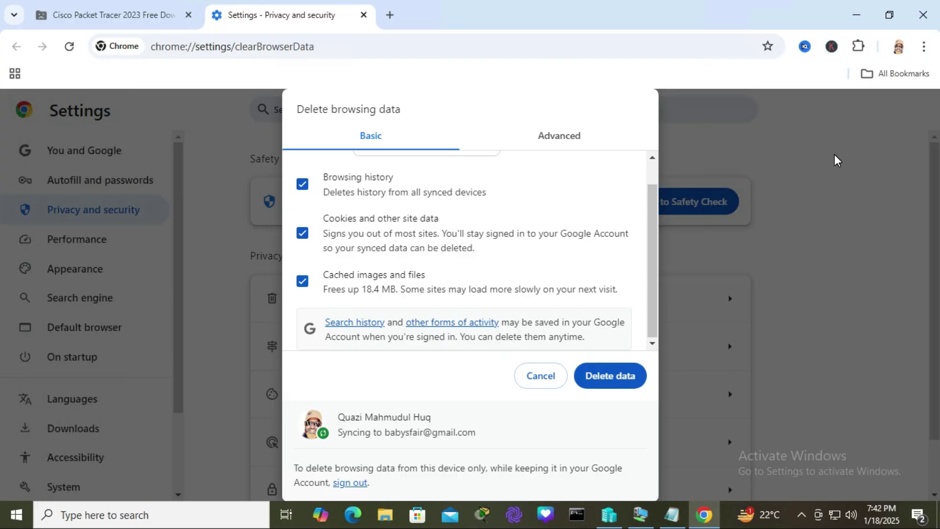
Delete the browsing data, check About Chrome shows version 132.0.6834.84 up to date, then close Chrome
key("Escape")
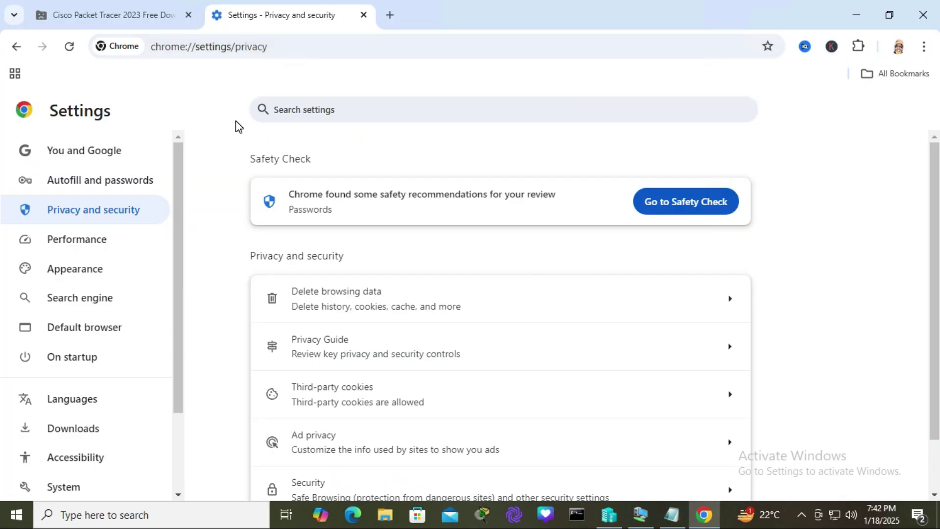
key("ctrl+shift+w")
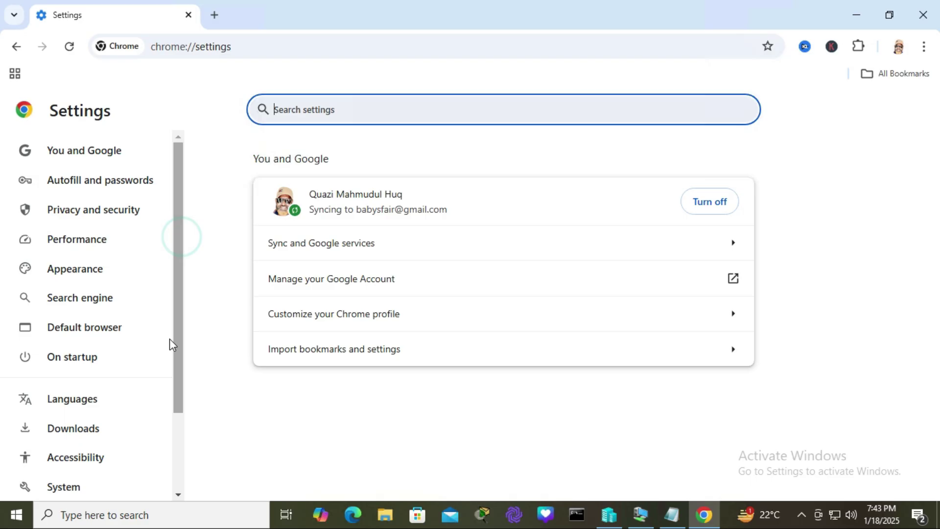
scroll(169, 339, "down", 3)
left_click(92, 487)
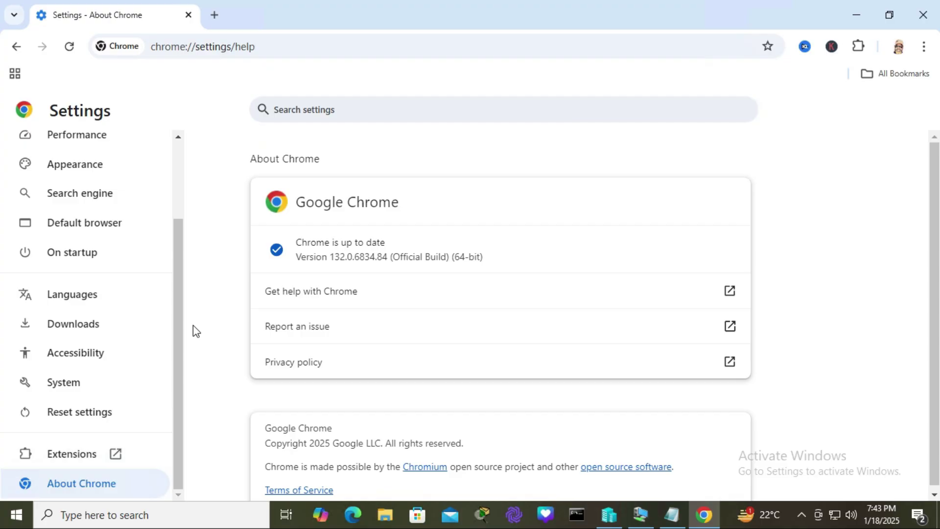
left_click(925, 14)
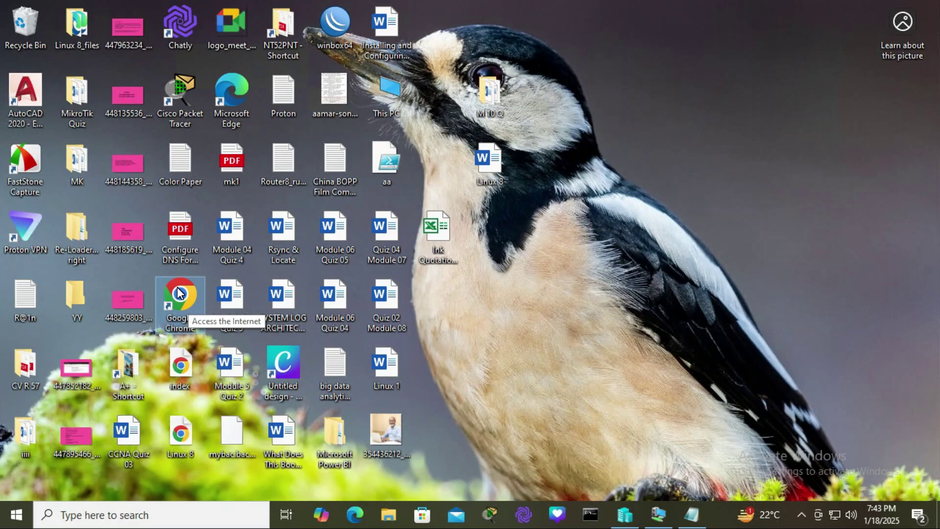
Rename chrome.exe in Program Files\Google\Chrome\Application to chrome1, then close the folder
right_click(179, 293)
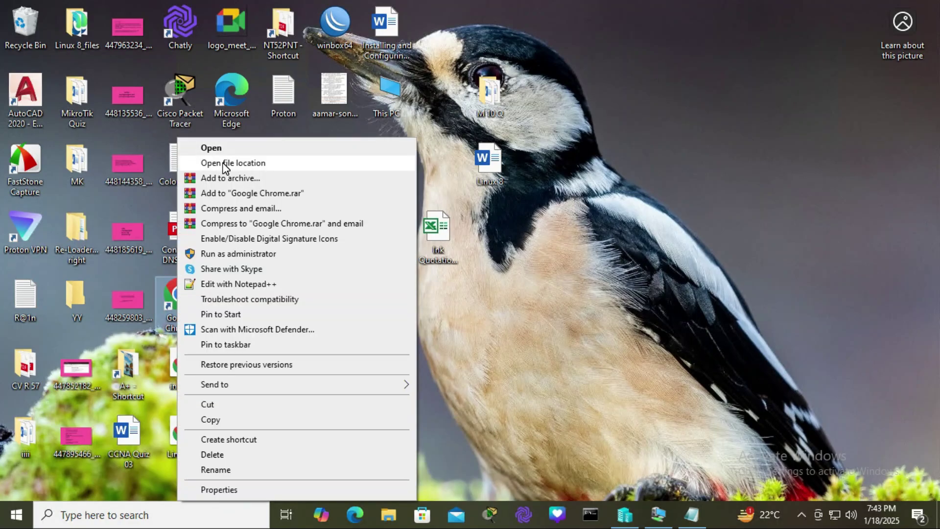
left_click(248, 164)
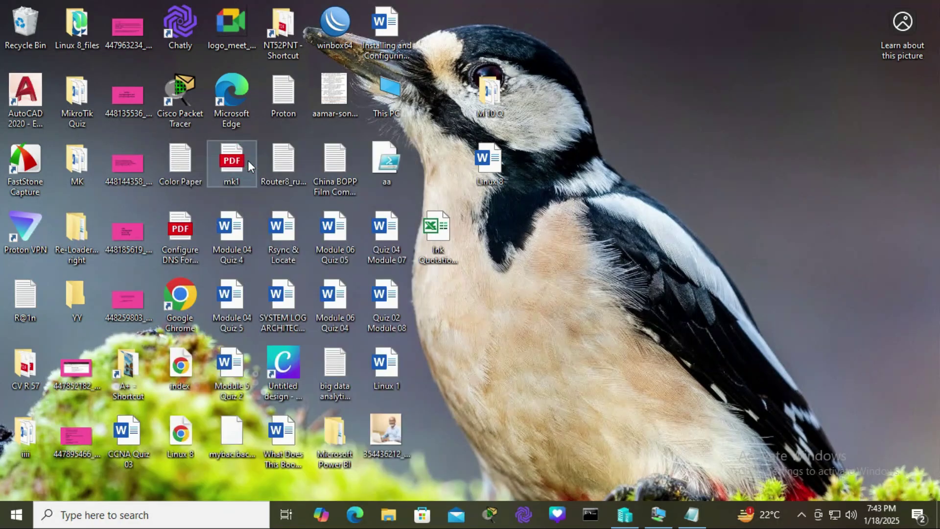
right_click(300, 182)
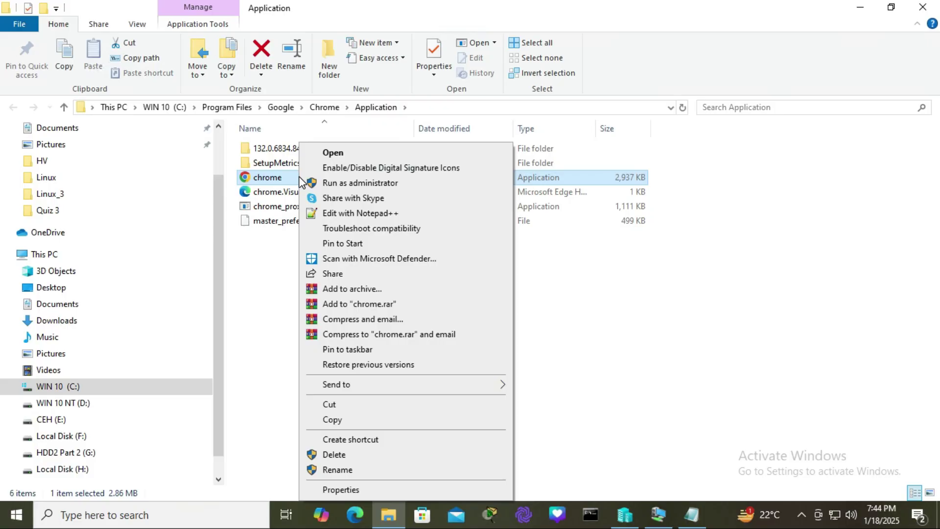
left_click(340, 469)
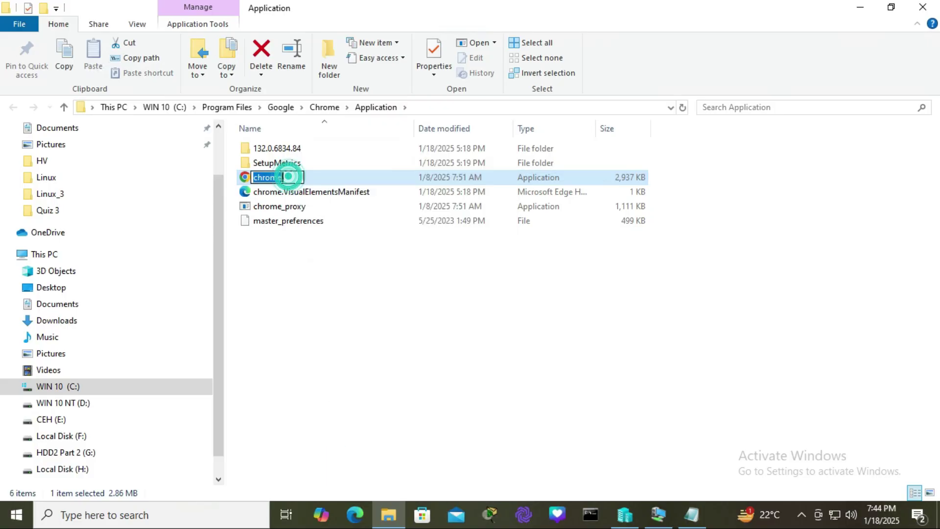
left_click(283, 177)
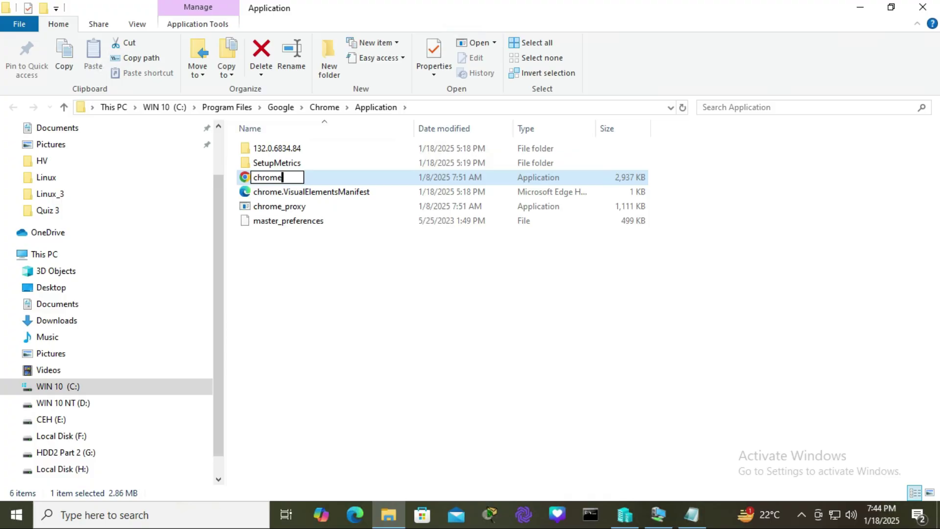
type("1")
left_click(372, 320)
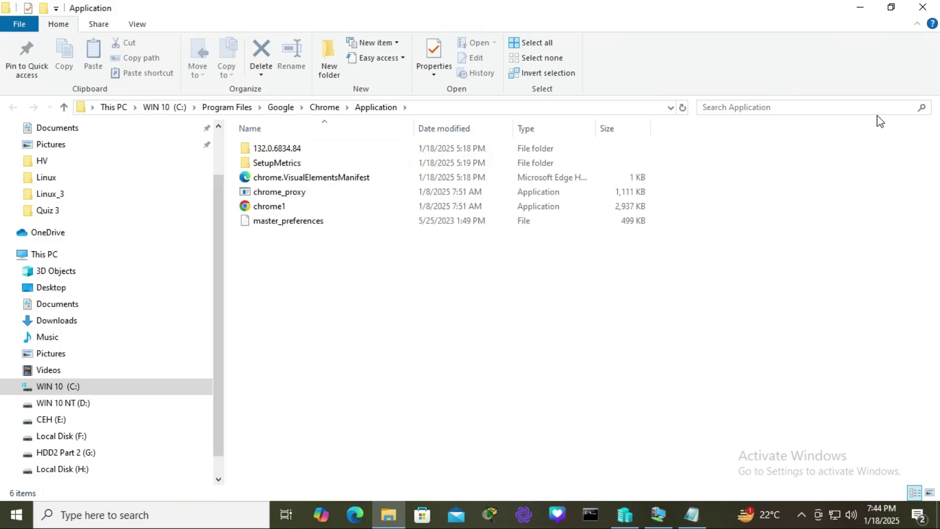
left_click(923, 7)
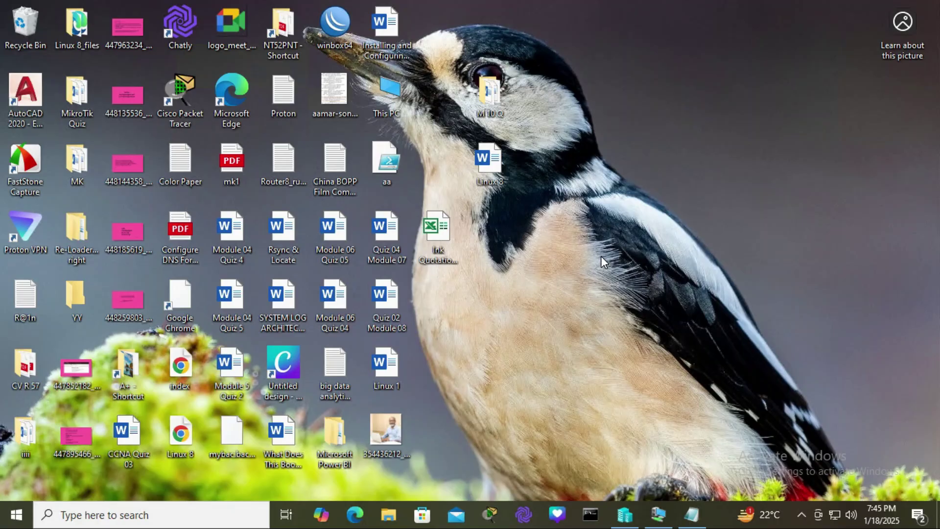
left_click(126, 514)
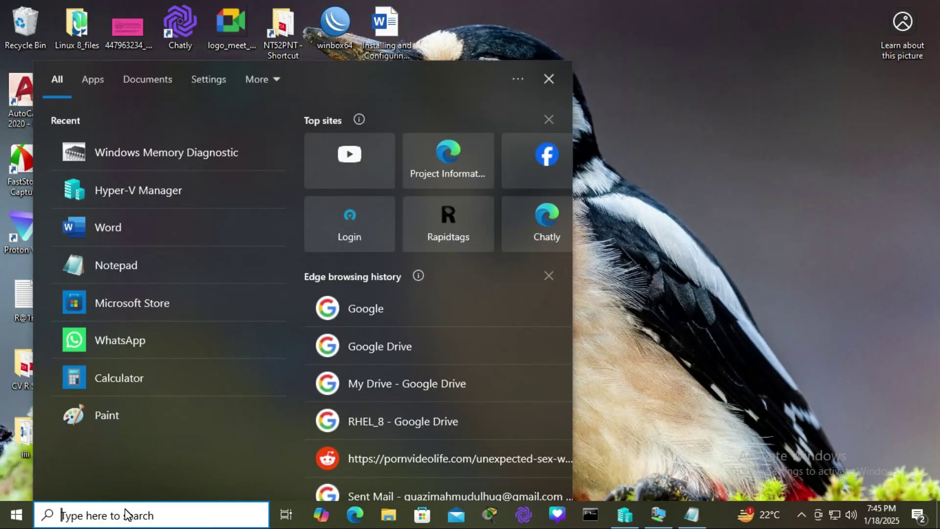
type("mem")
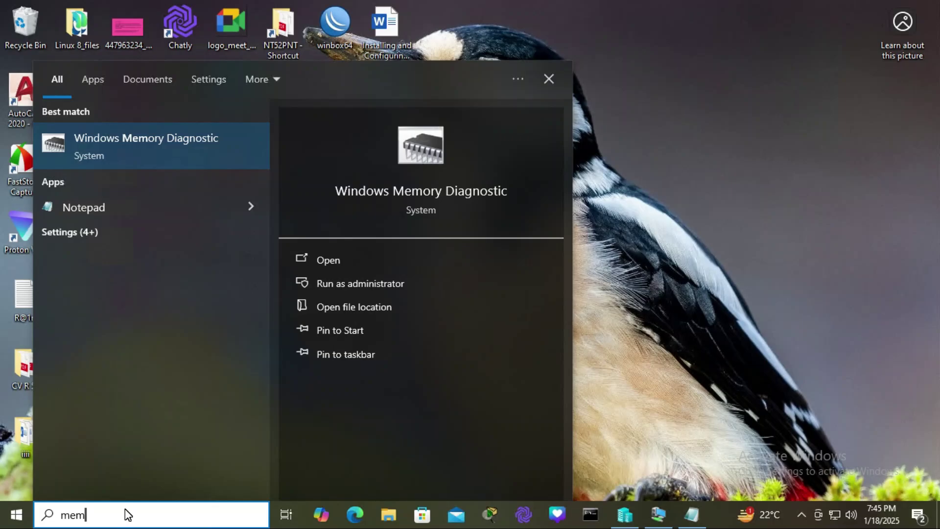
type("ory")
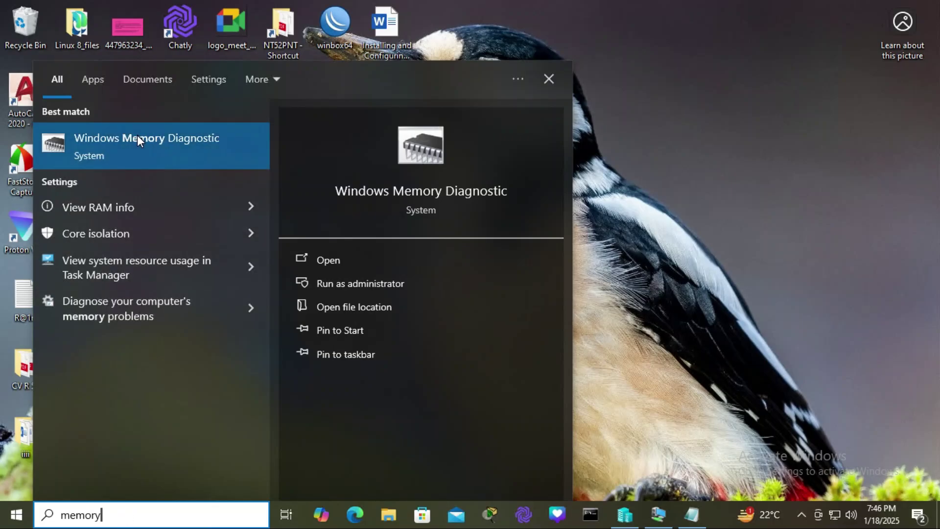
left_click(172, 142)
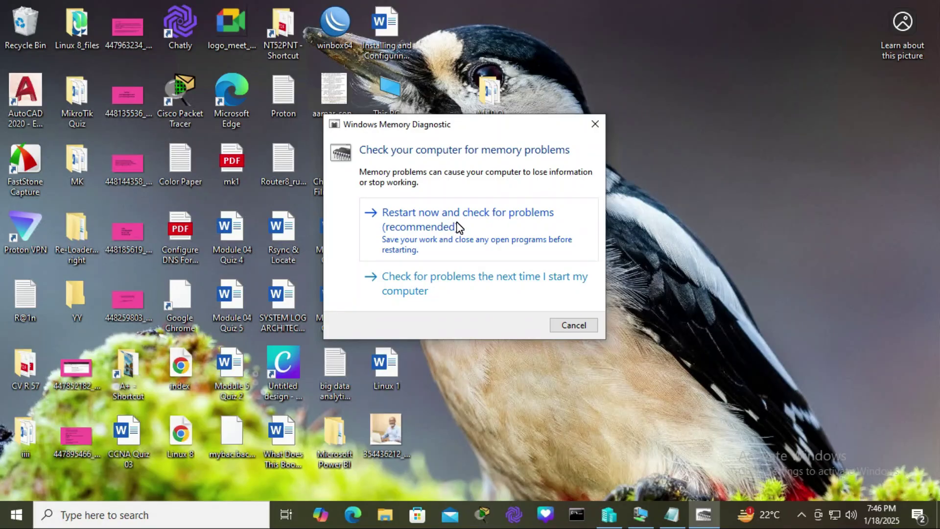
left_click(574, 328)
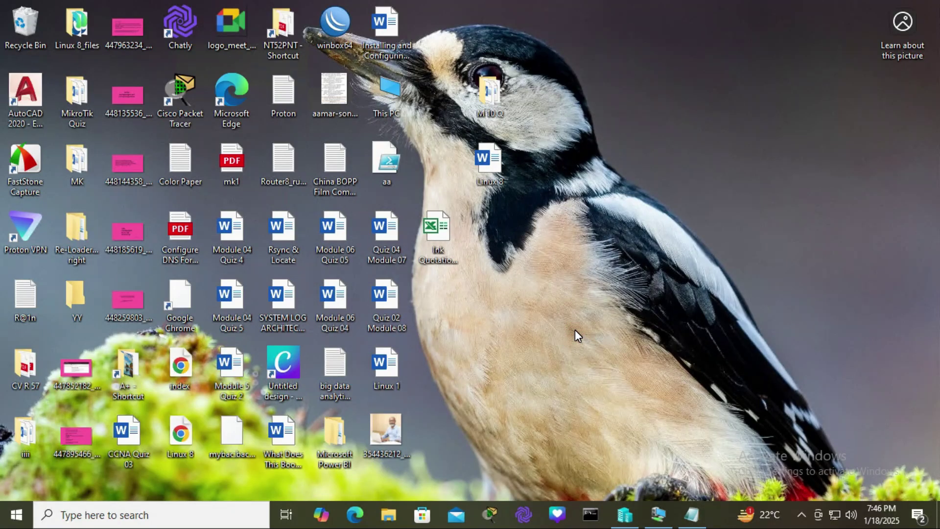
Launch Chrome and open its Settings page
double_click(190, 295)
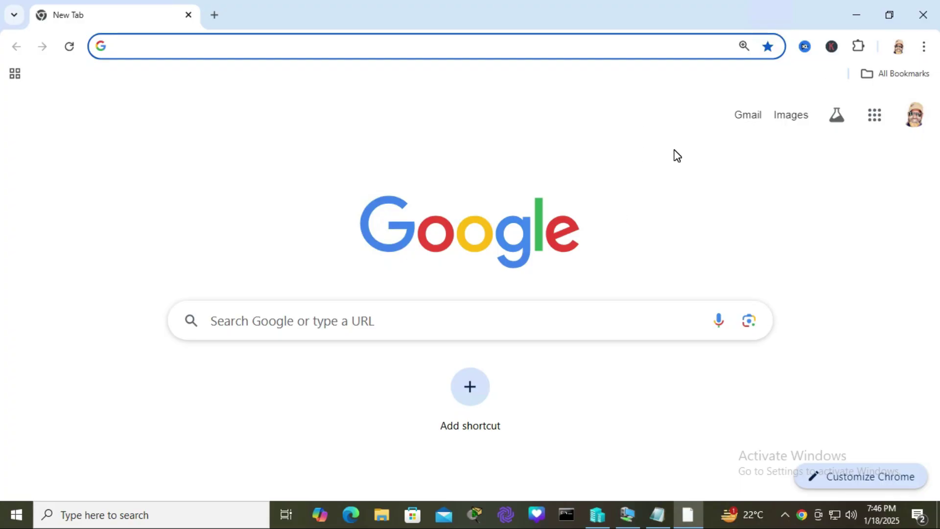
left_click(924, 46)
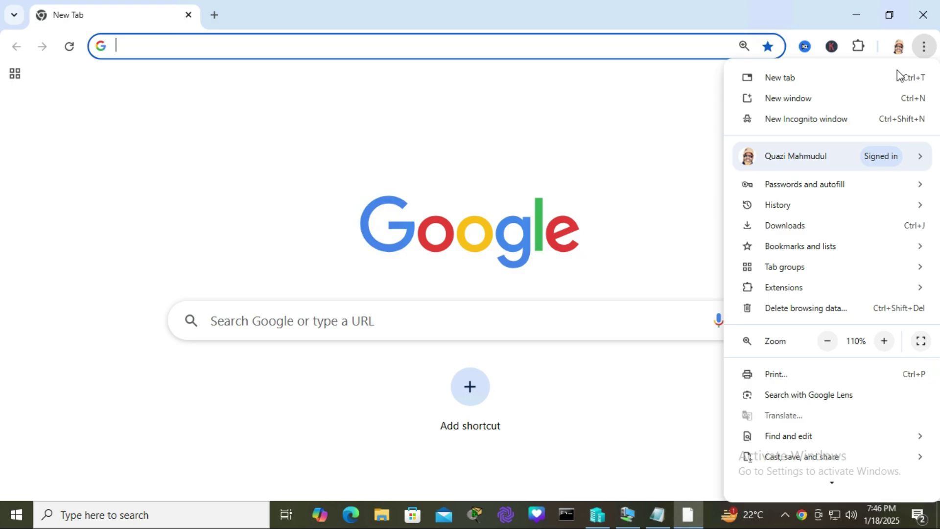
mouse_move(827, 480)
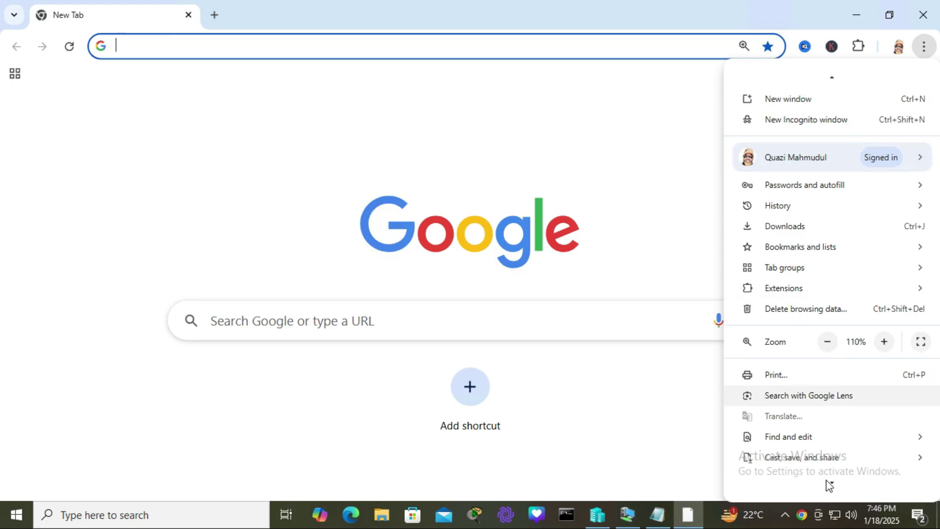
left_click(783, 463)
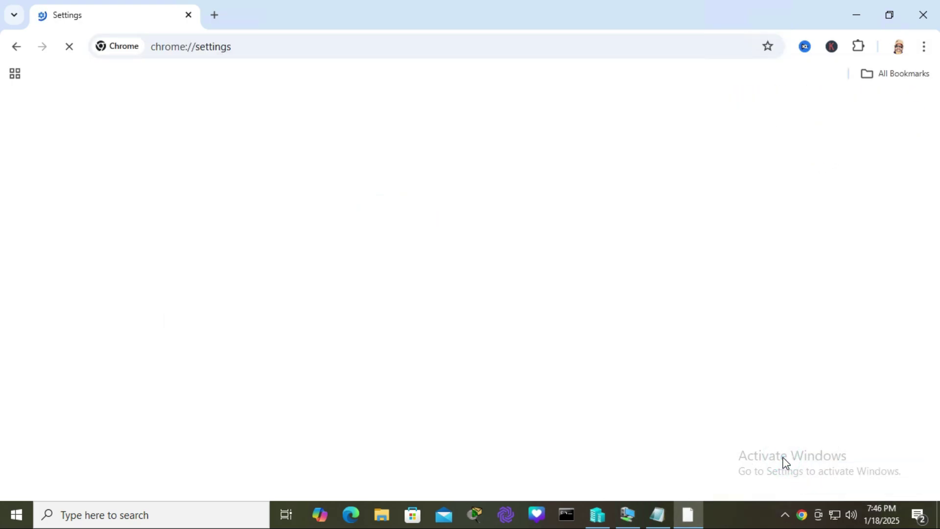
left_click_drag(186, 341, 191, 451)
left_click(176, 365)
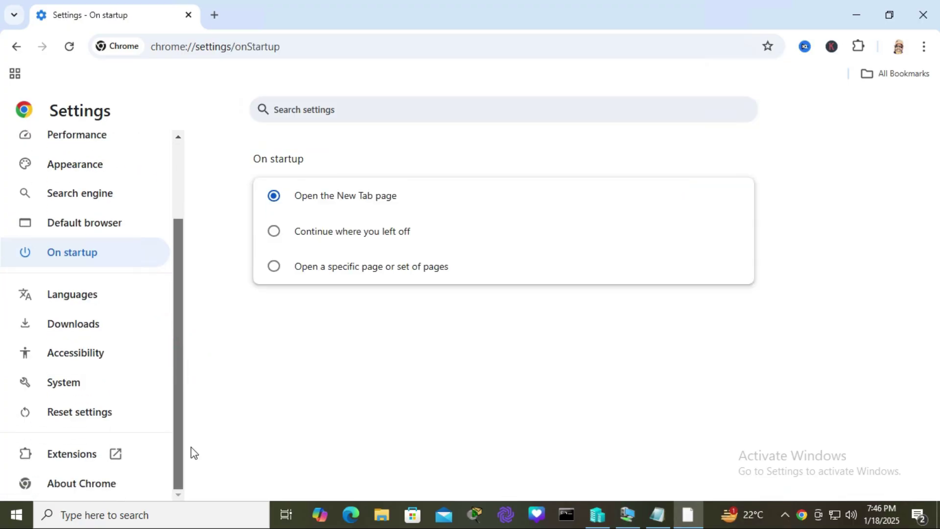
Restore settings to their original defaults and confirm with Reset settings
left_click(94, 419)
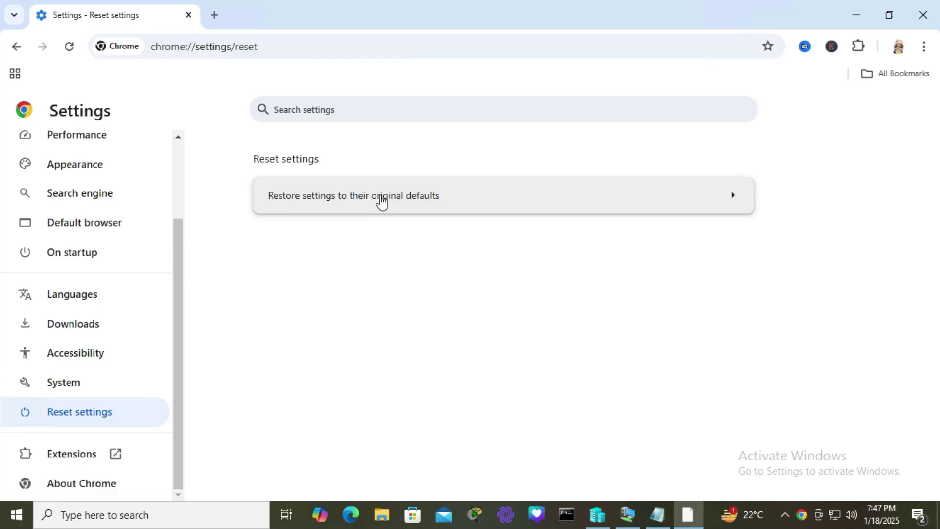
left_click(426, 199)
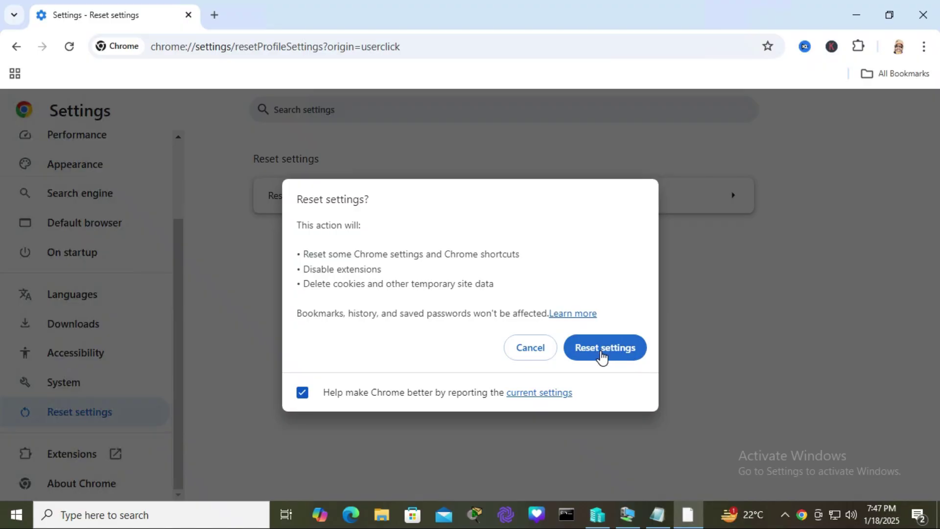
left_click(621, 348)
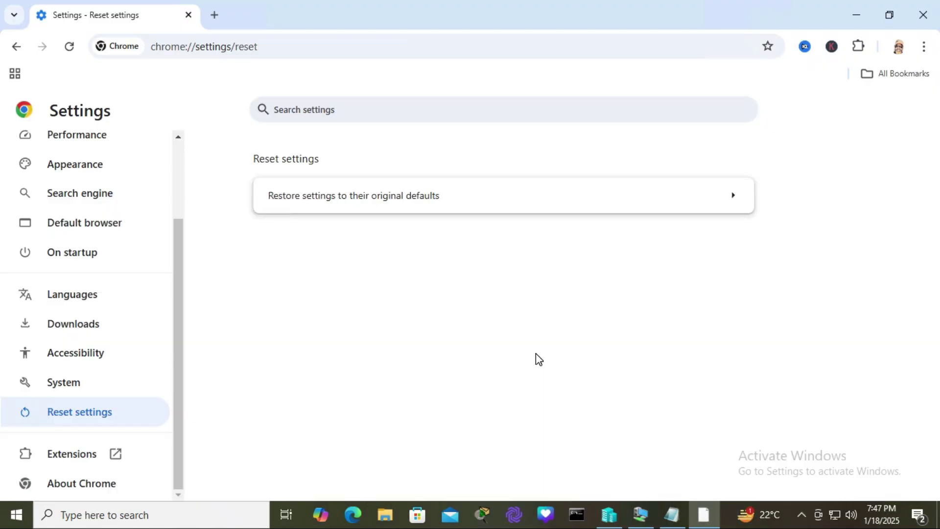